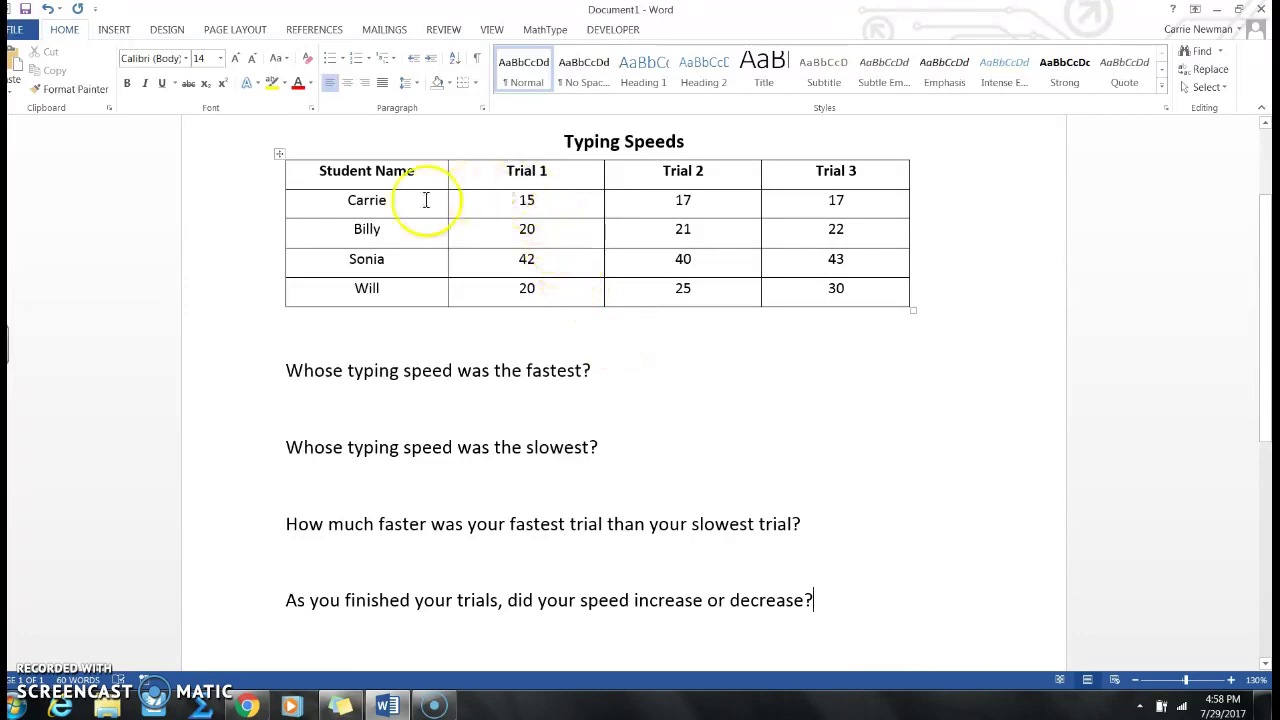
Examine the Trial 1, Trial 2 and Trial 3 speeds of the first three students in the Typing Speeds table
click(535, 200)
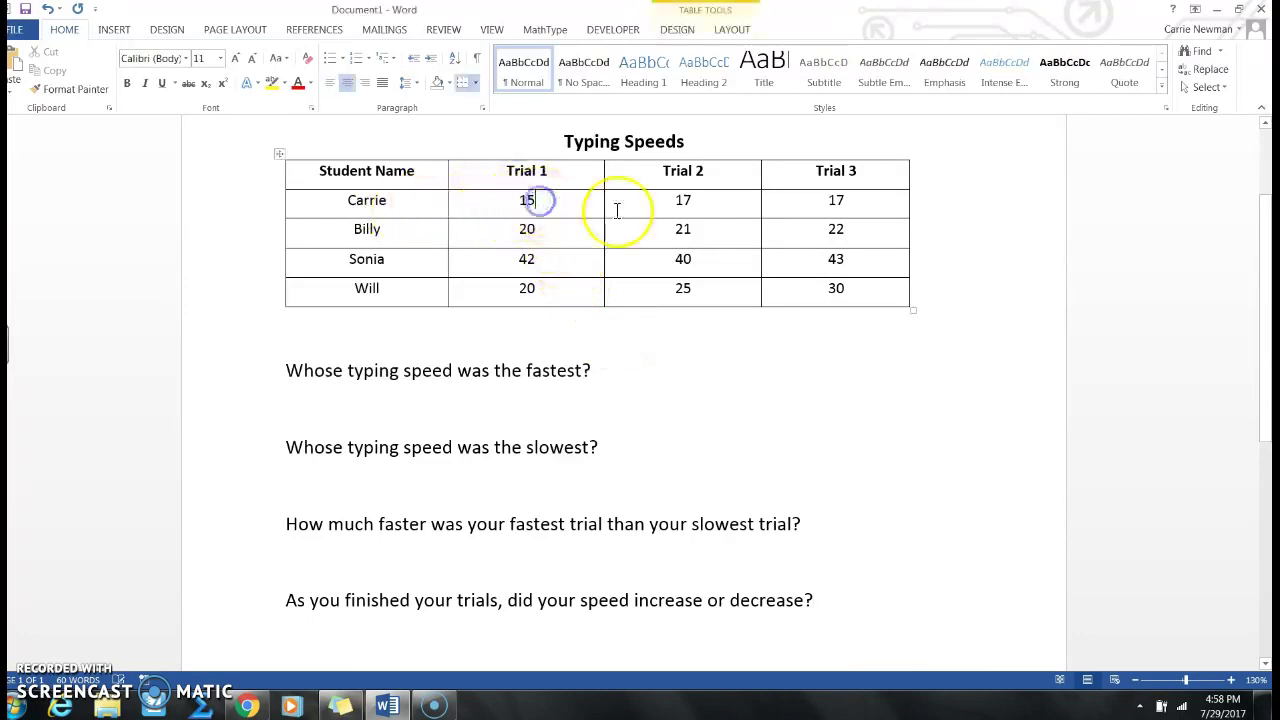
click(704, 199)
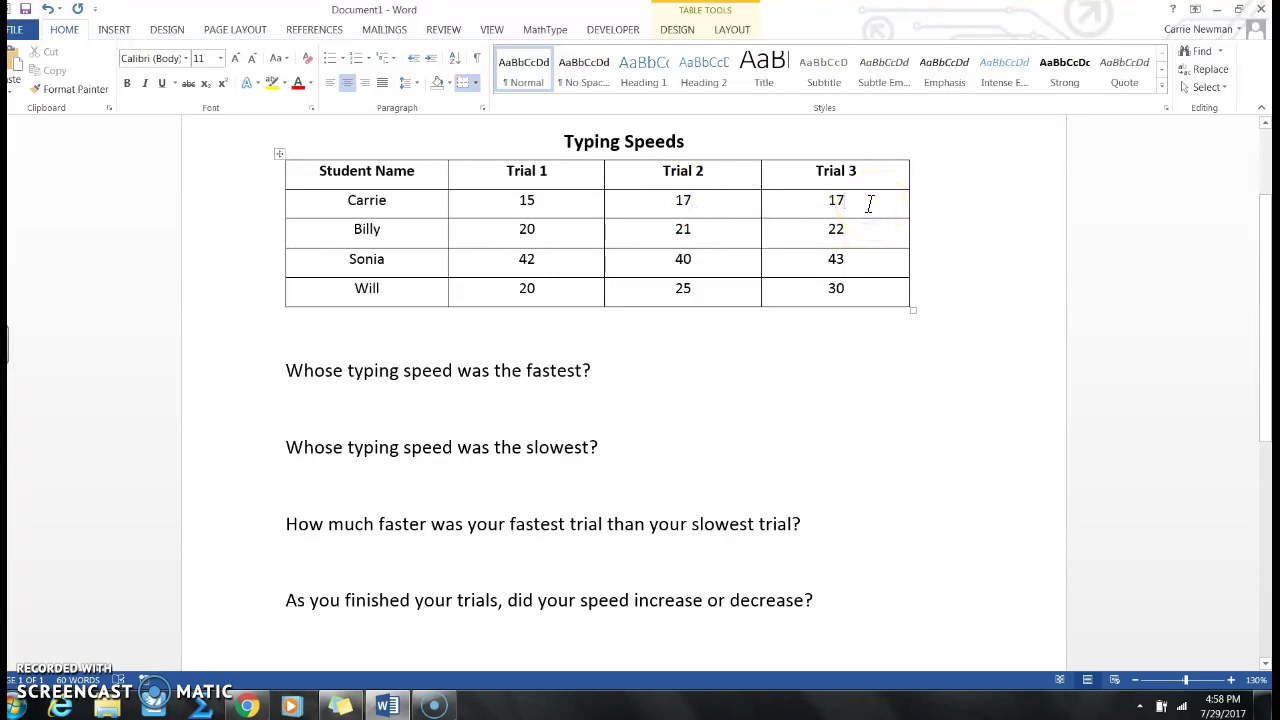
click(538, 199)
click(865, 207)
click(714, 207)
click(559, 236)
click(706, 233)
click(861, 236)
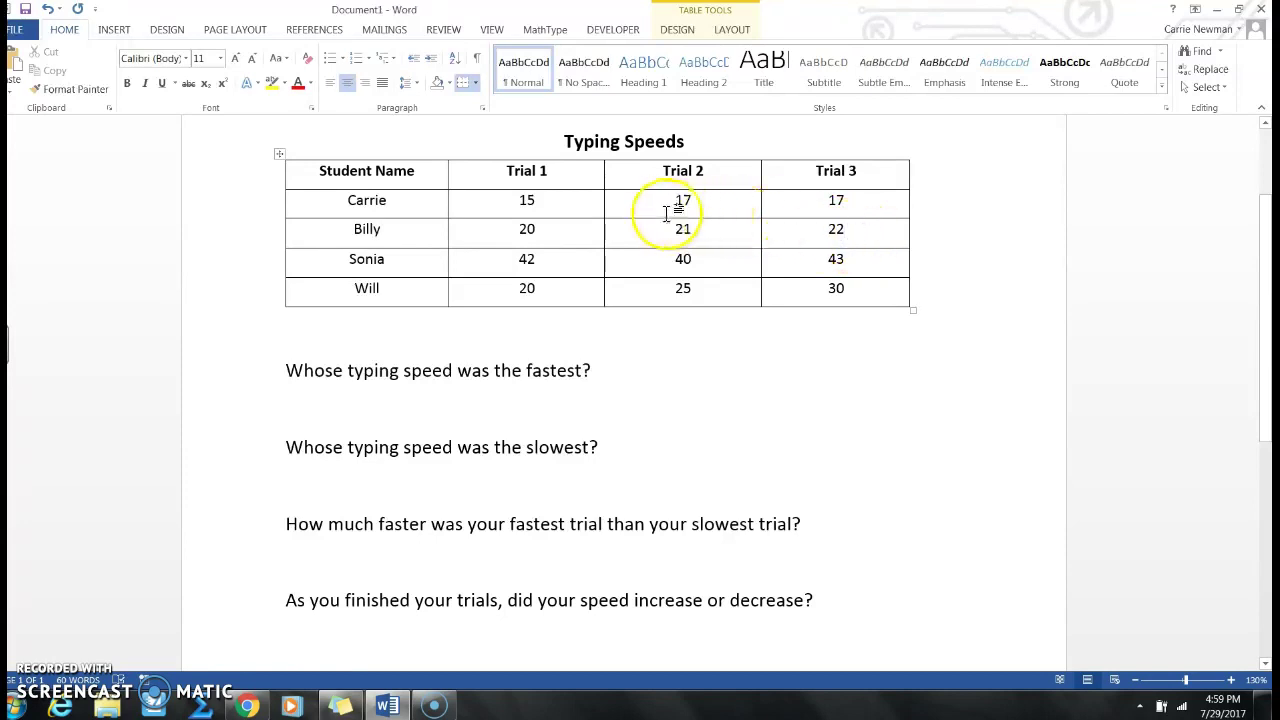
click(582, 233)
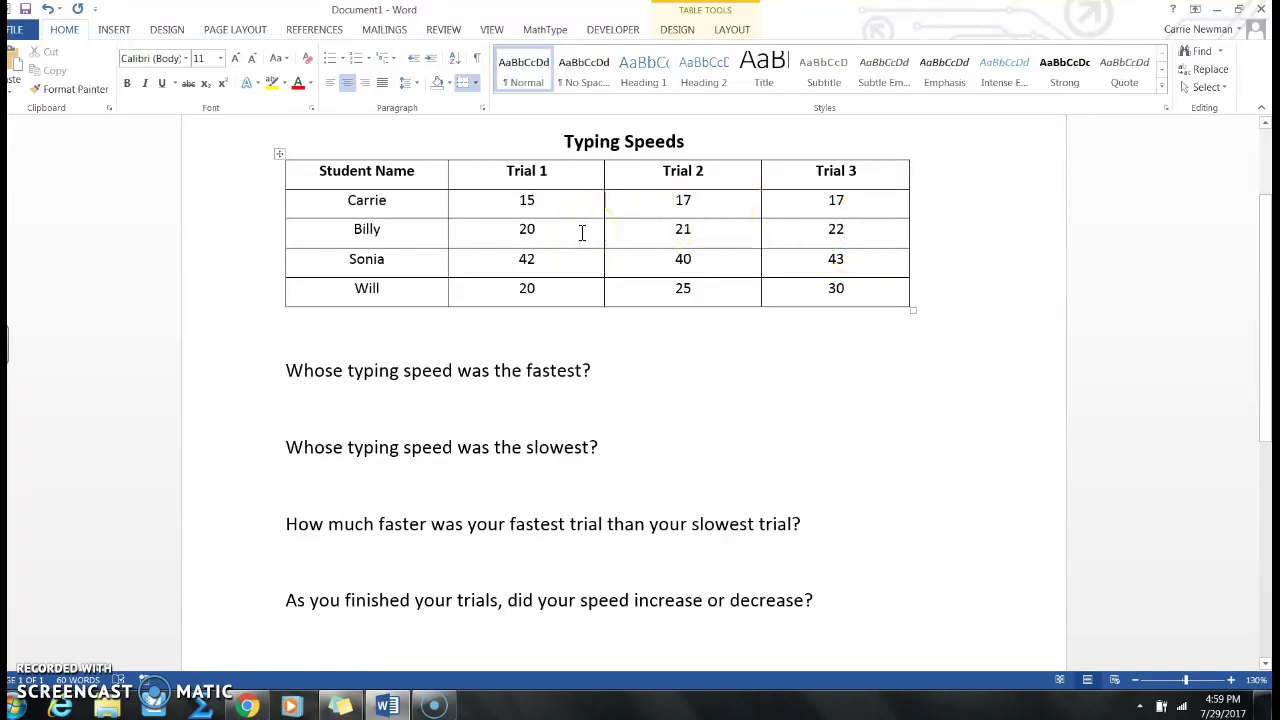
click(718, 238)
click(874, 232)
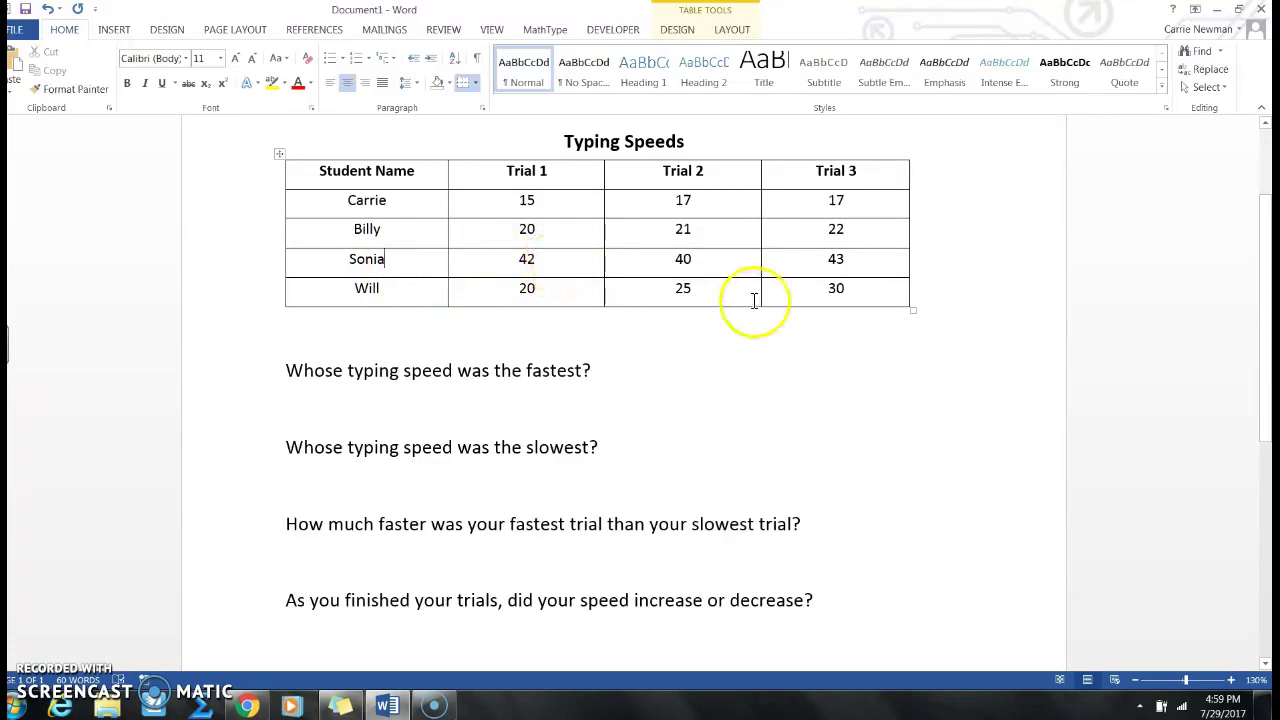
click(568, 260)
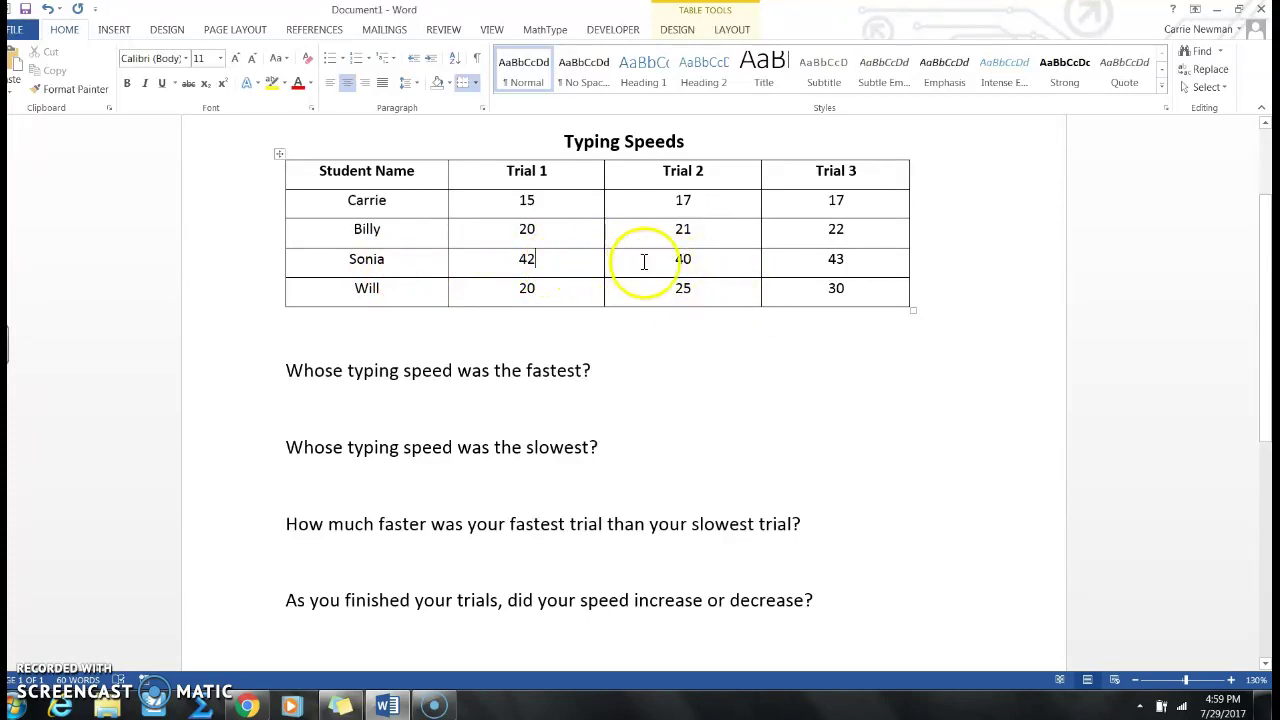
click(701, 259)
click(708, 263)
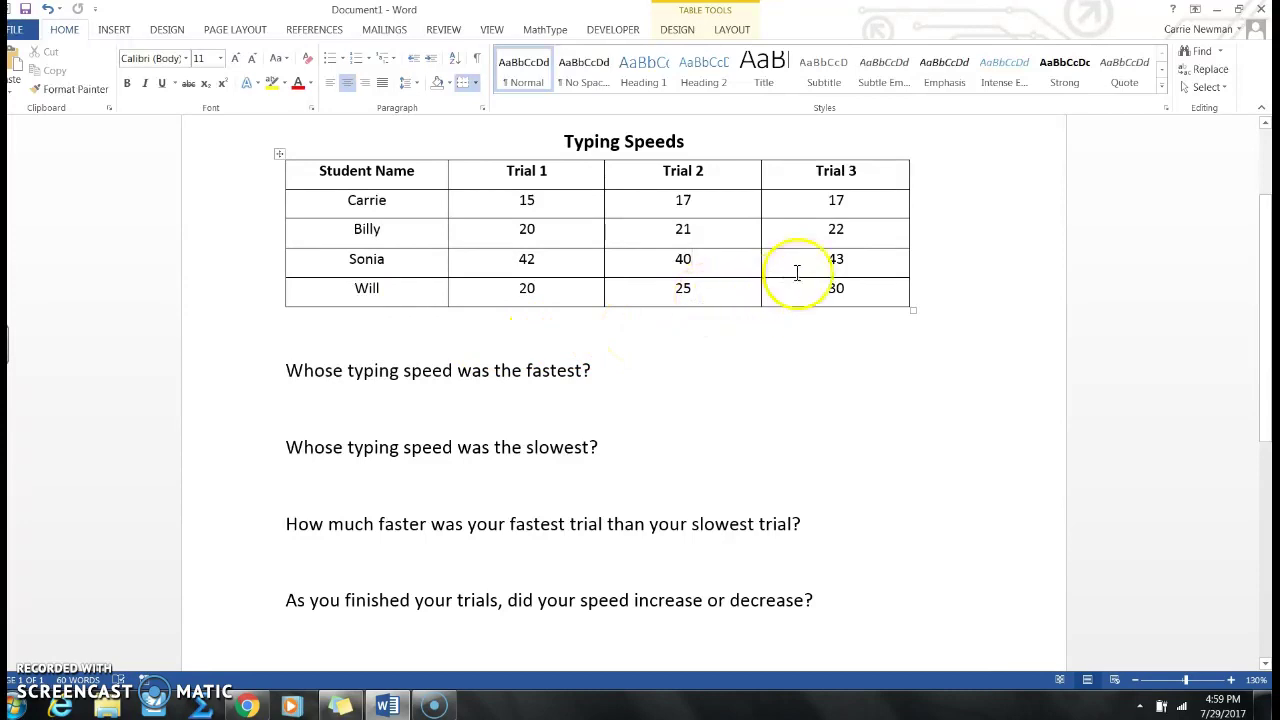
click(855, 258)
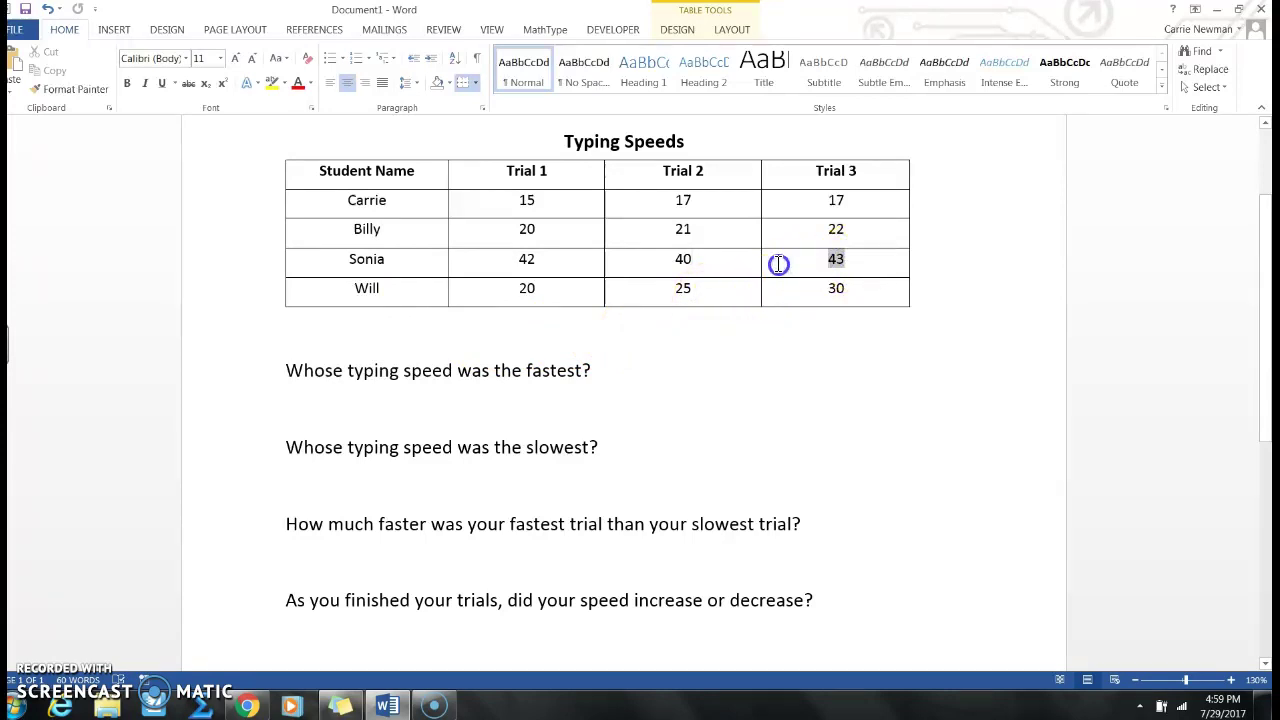
drag(779, 263, 560, 259)
drag(453, 259, 397, 257)
click(351, 398)
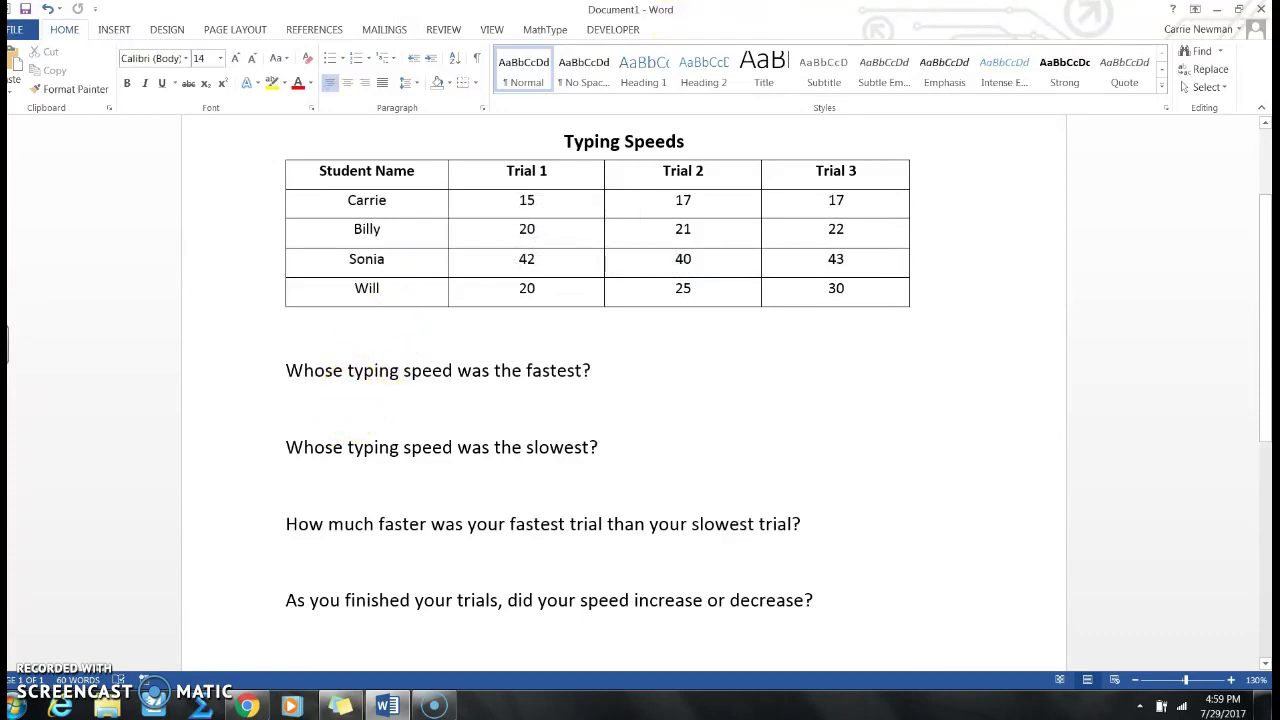
text(Sonia)
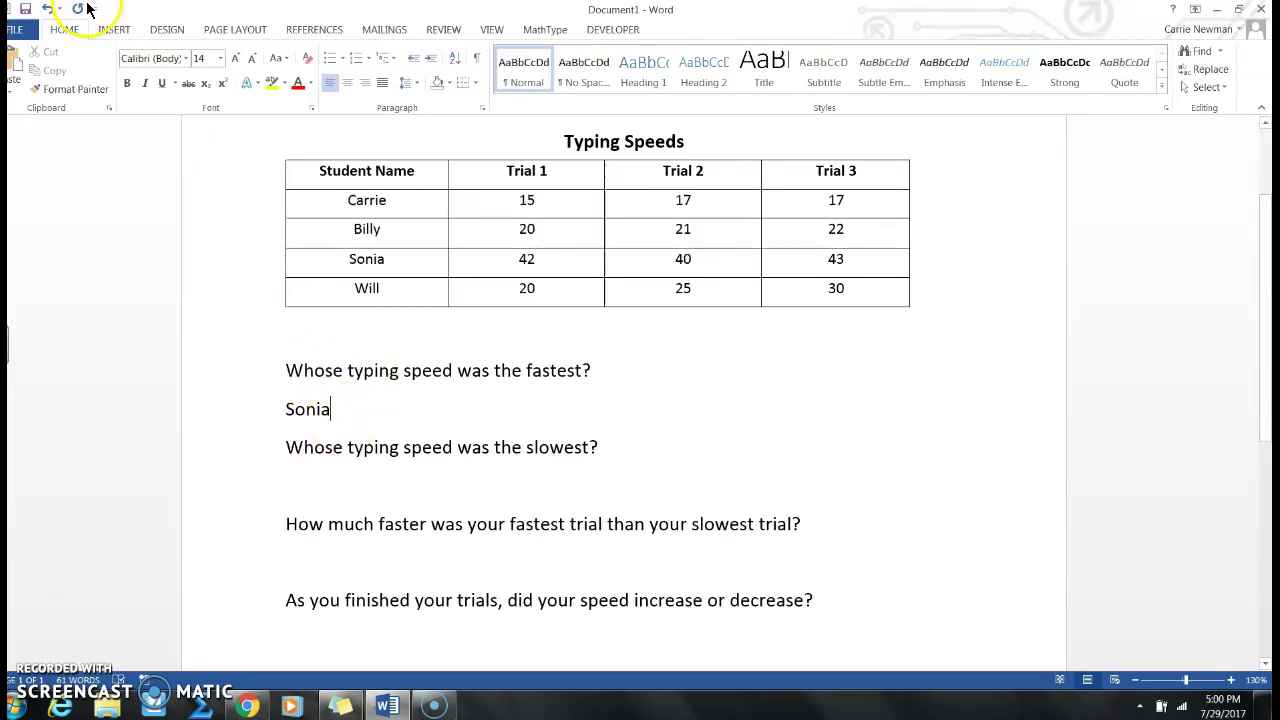
click(52, 10)
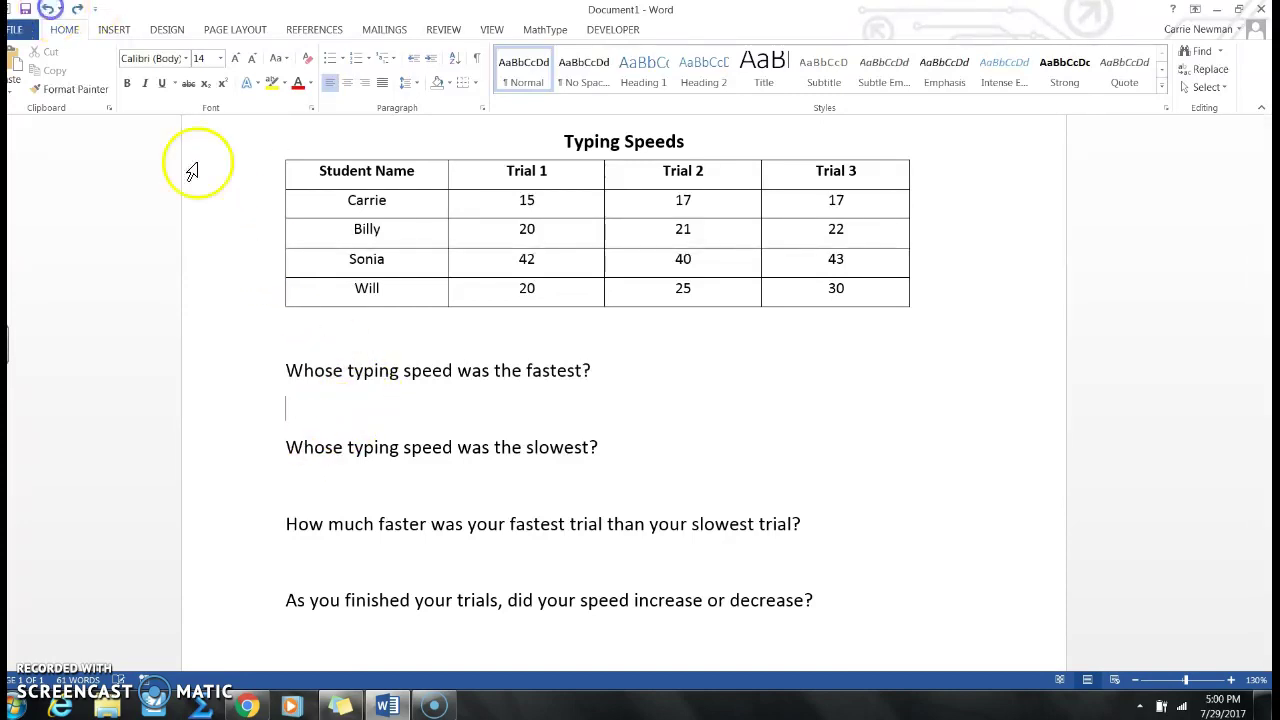
Copy the third student's name from the table and paste it beneath the fastest typing speed question, keeping source formatting
drag(403, 260, 352, 268)
right_click(371, 262)
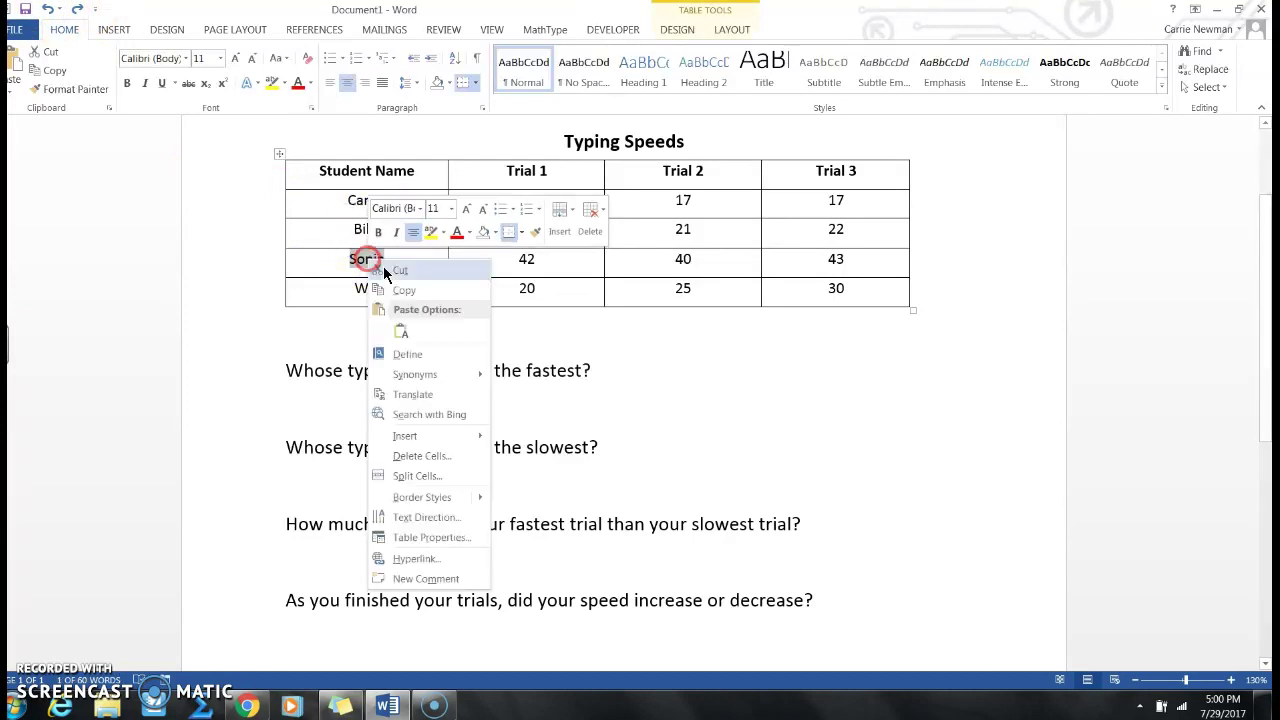
click(407, 291)
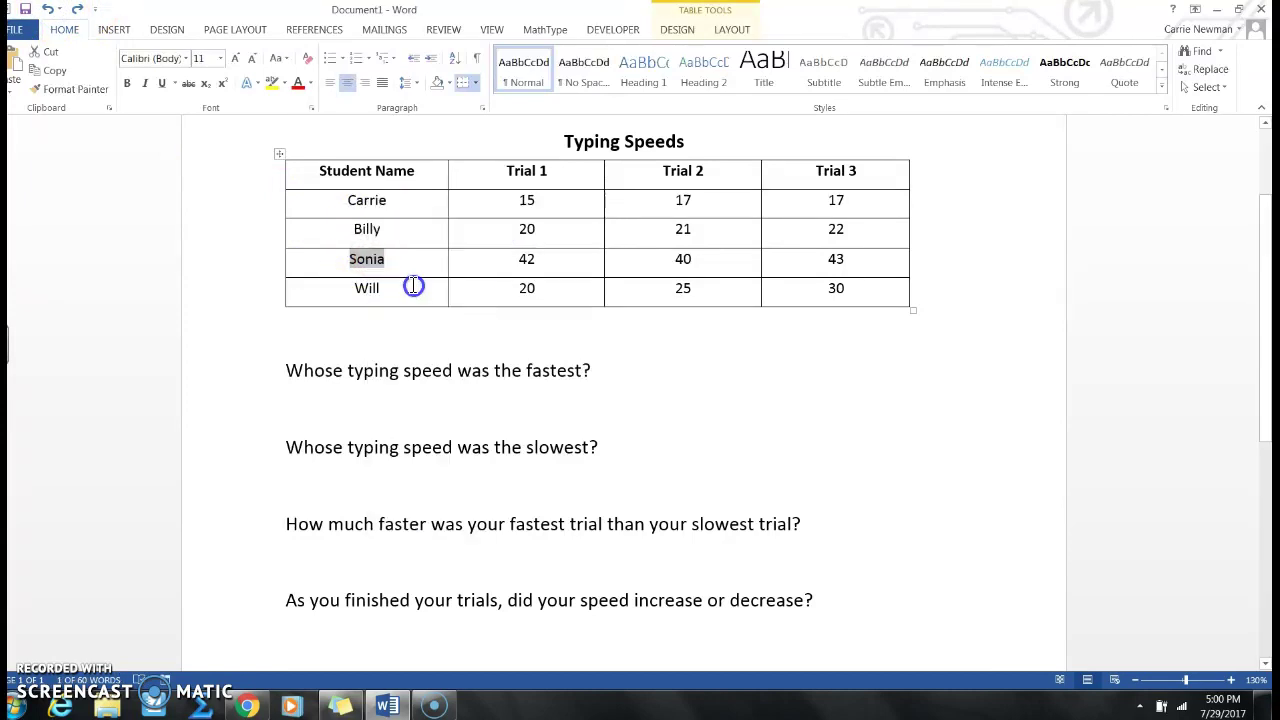
right_click(328, 402)
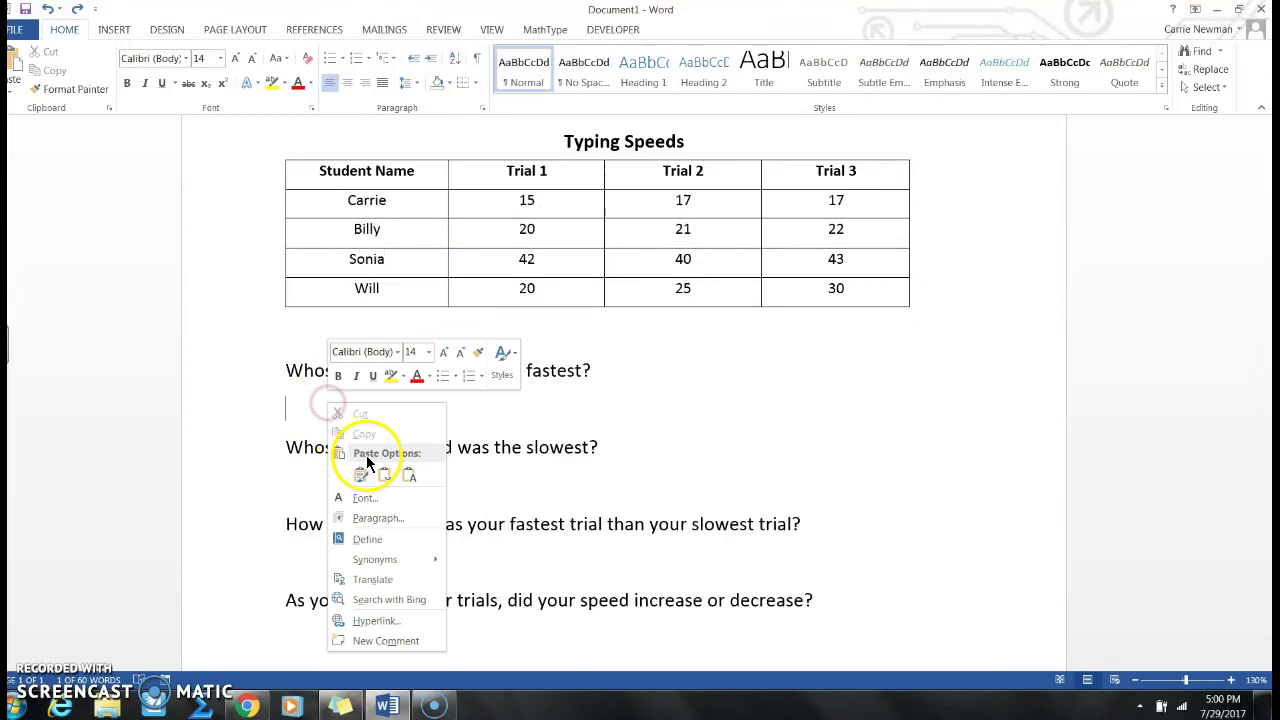
click(361, 476)
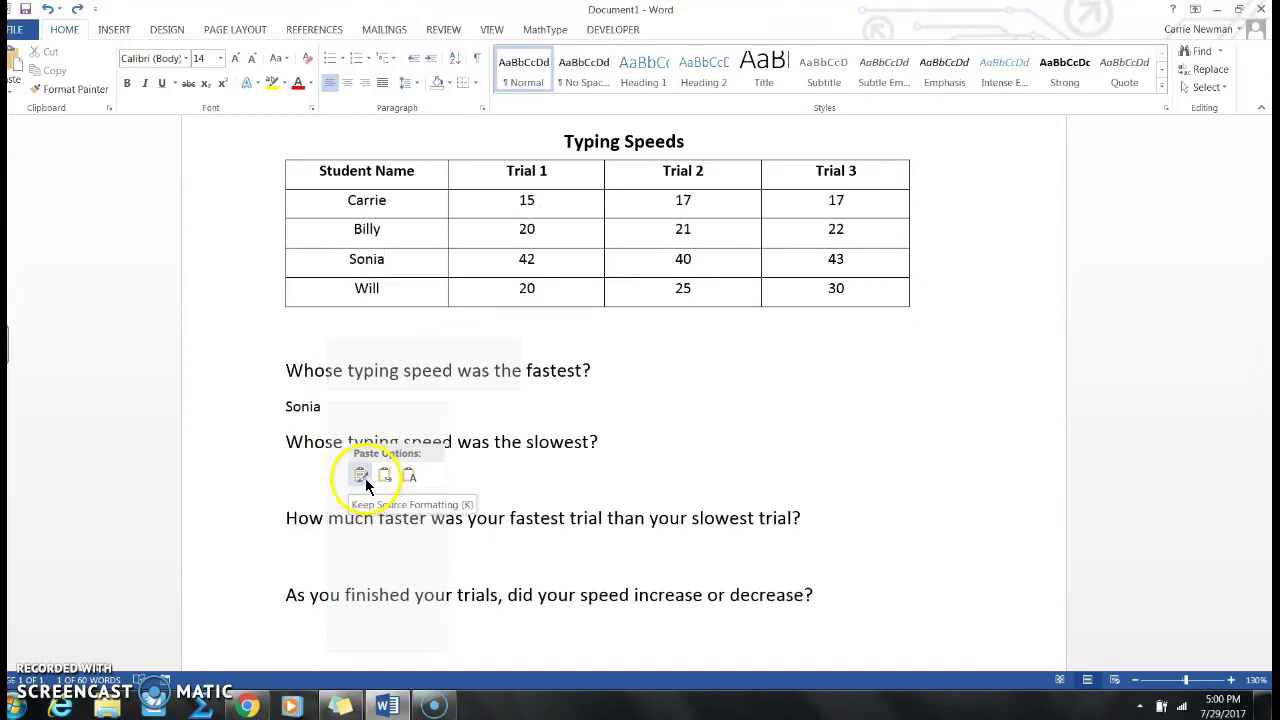
Answer the slowest typing speed question by entering the first listed student's name on the line beneath it
click(304, 474)
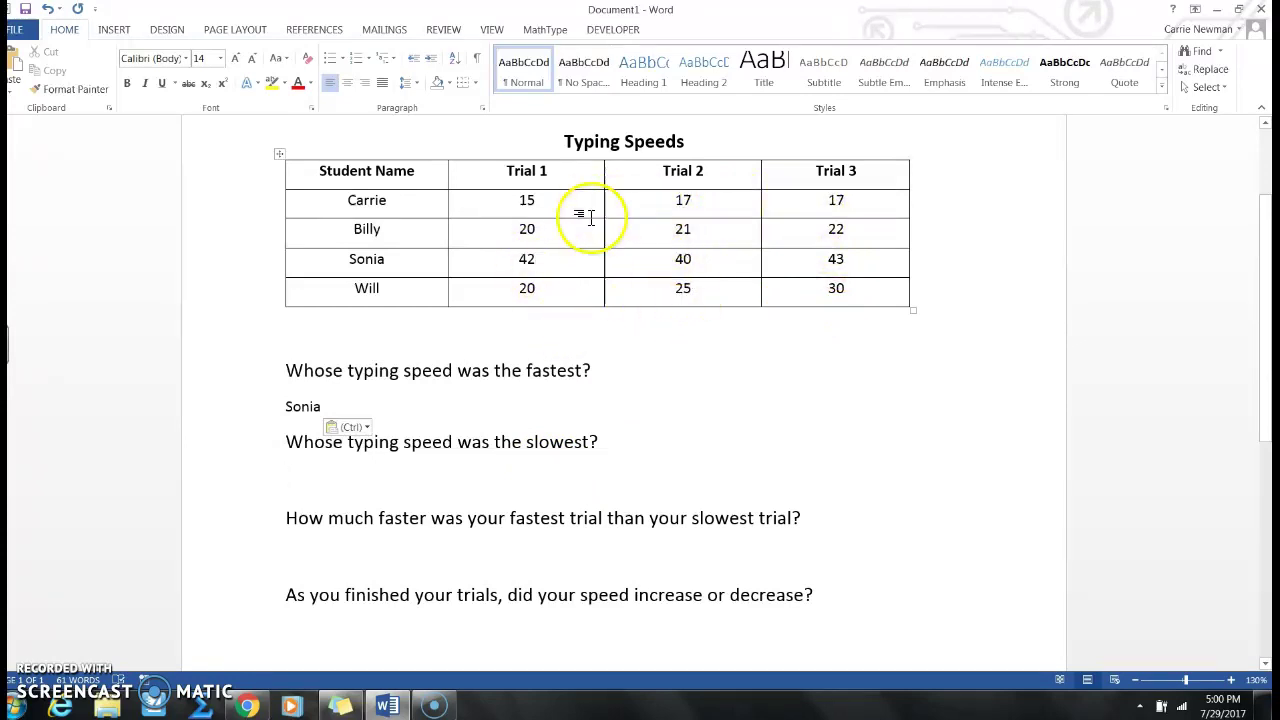
click(539, 202)
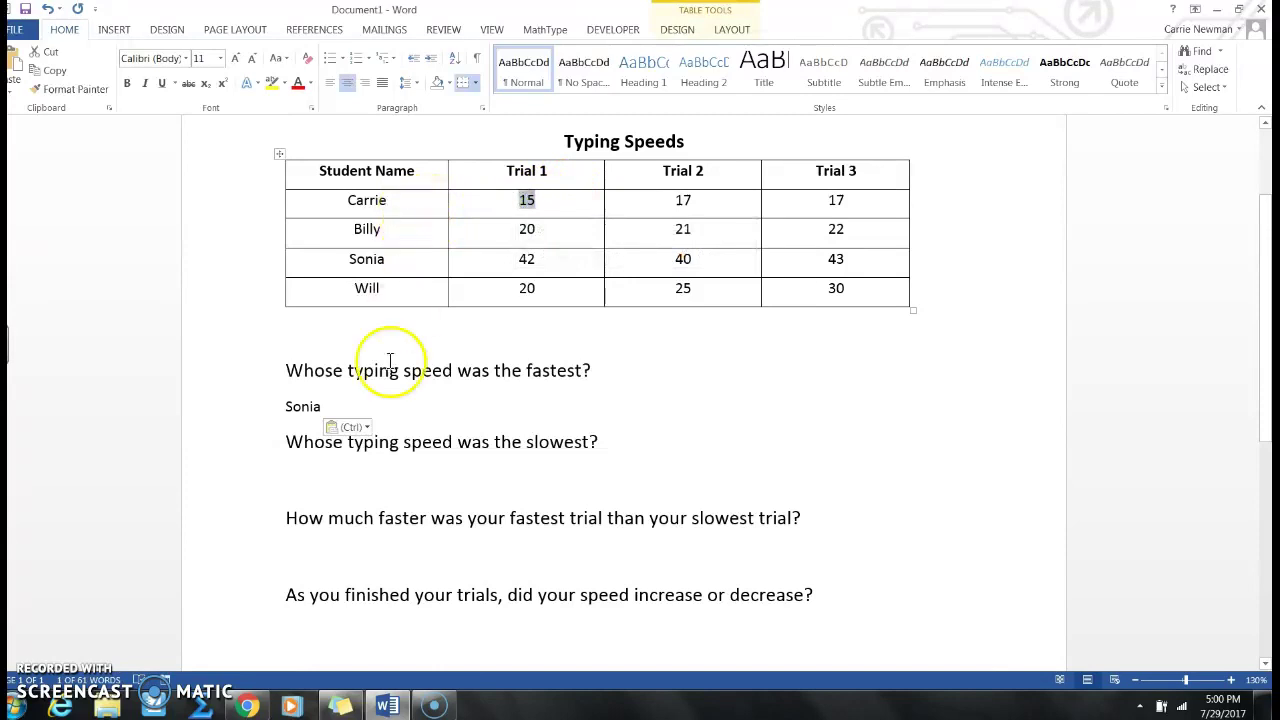
click(320, 478)
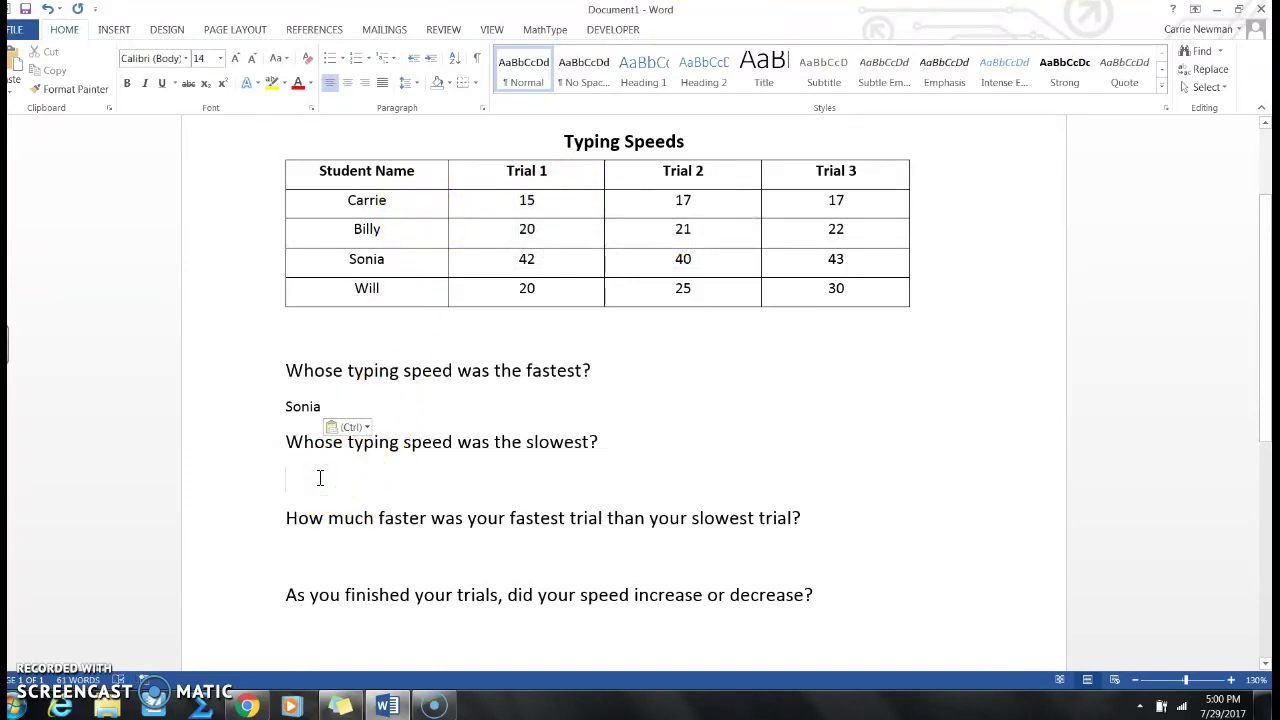
text(Carri)
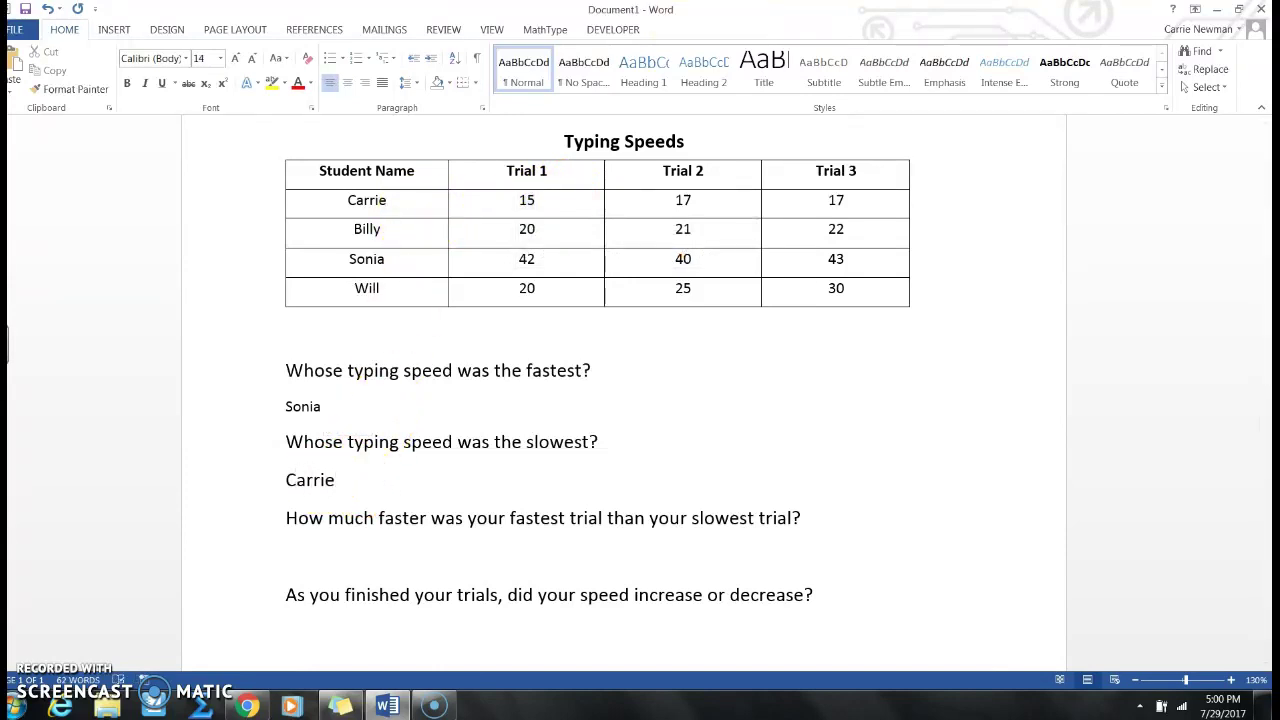
text(e)
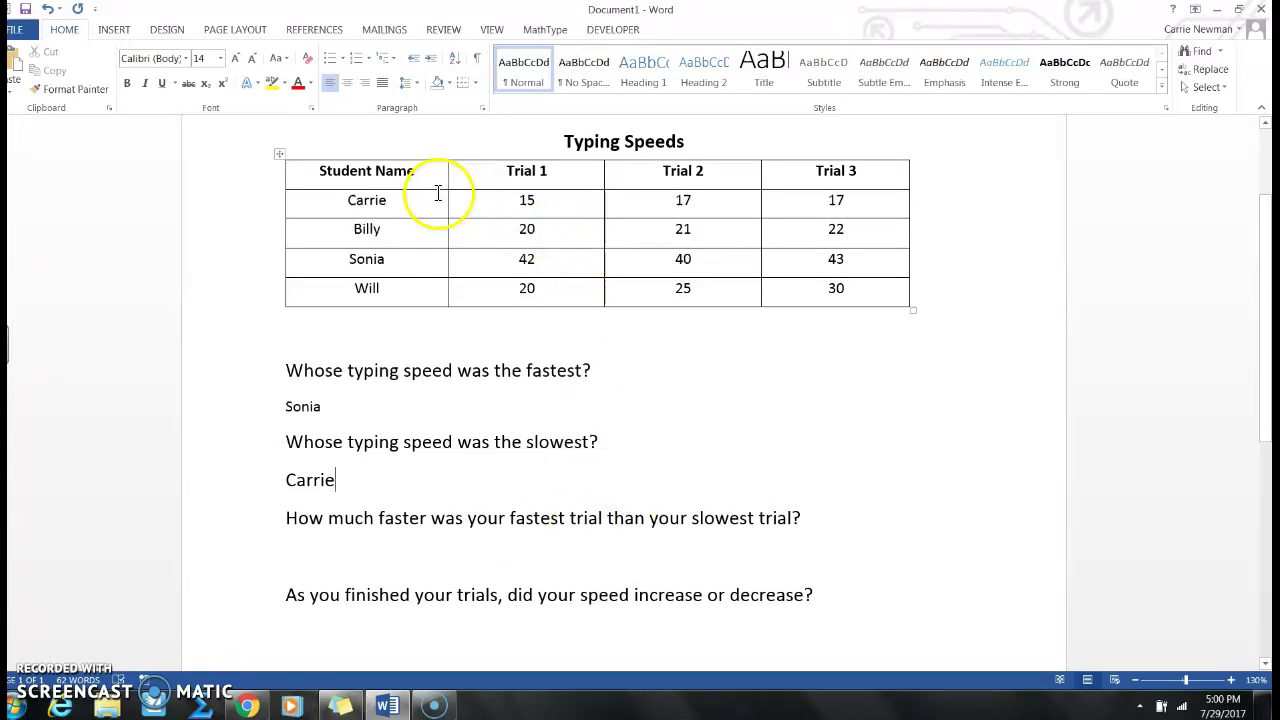
Compare the trials in the first student's row and enter 2 beneath the question about fastest versus slowest trial
drag(330, 200, 879, 213)
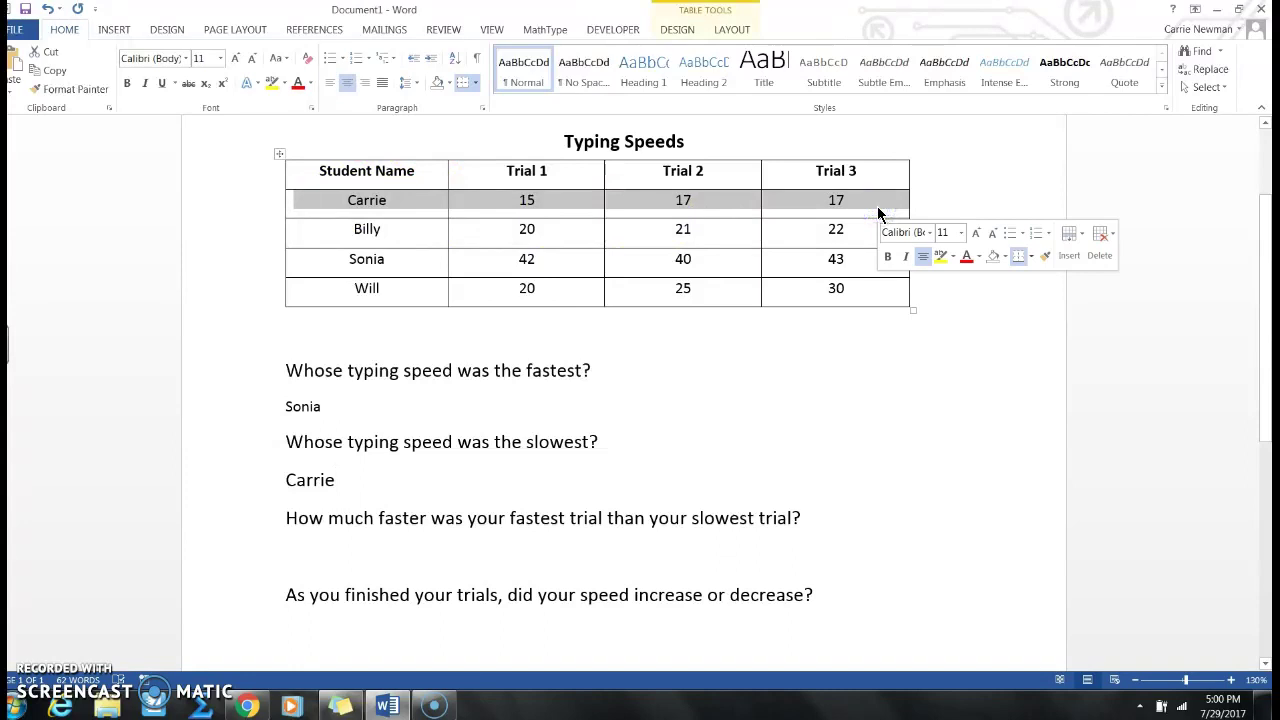
mouse_move(849, 199)
mouse_down()
mouse_move(889, 209)
mouse_move(826, 178)
mouse_up()
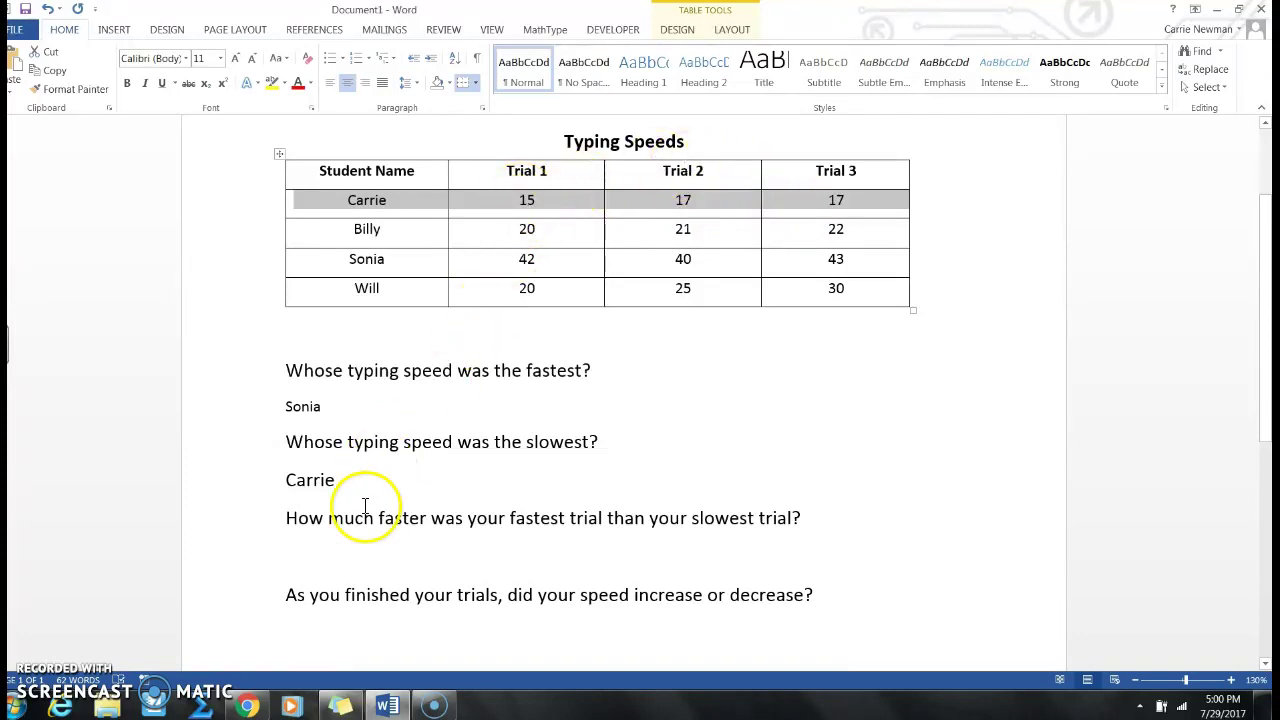
click(344, 550)
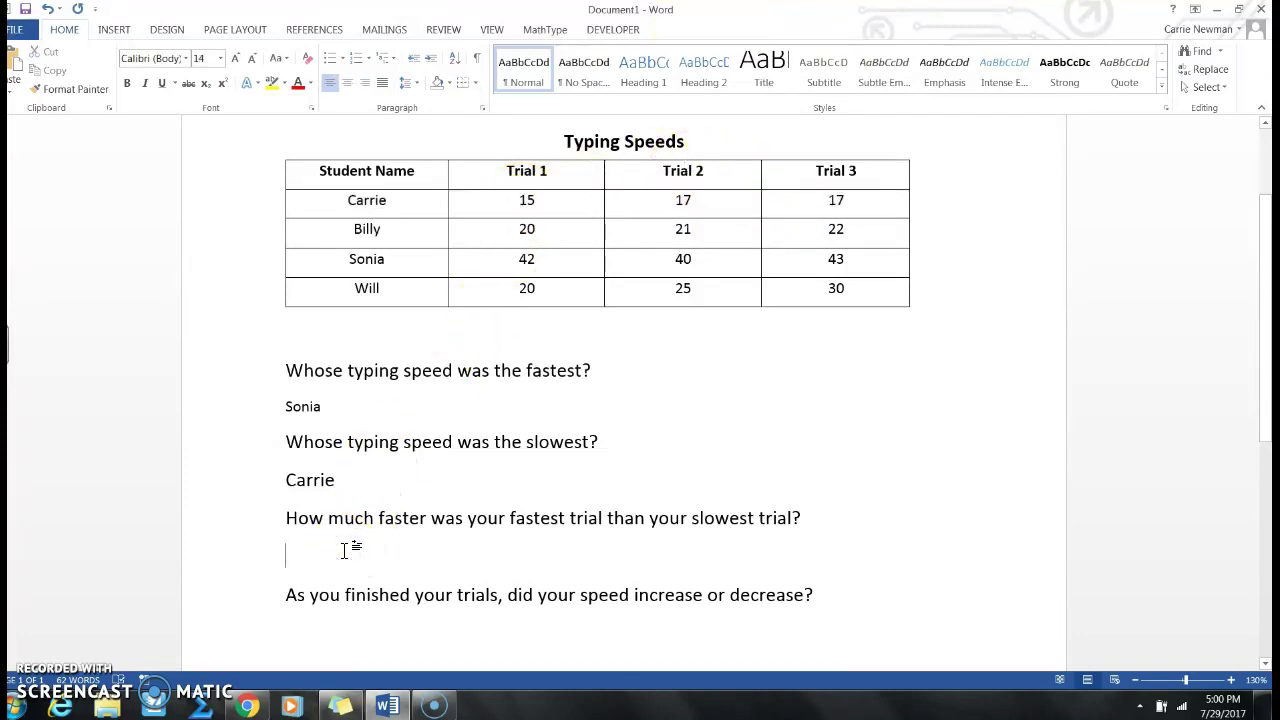
text(2)
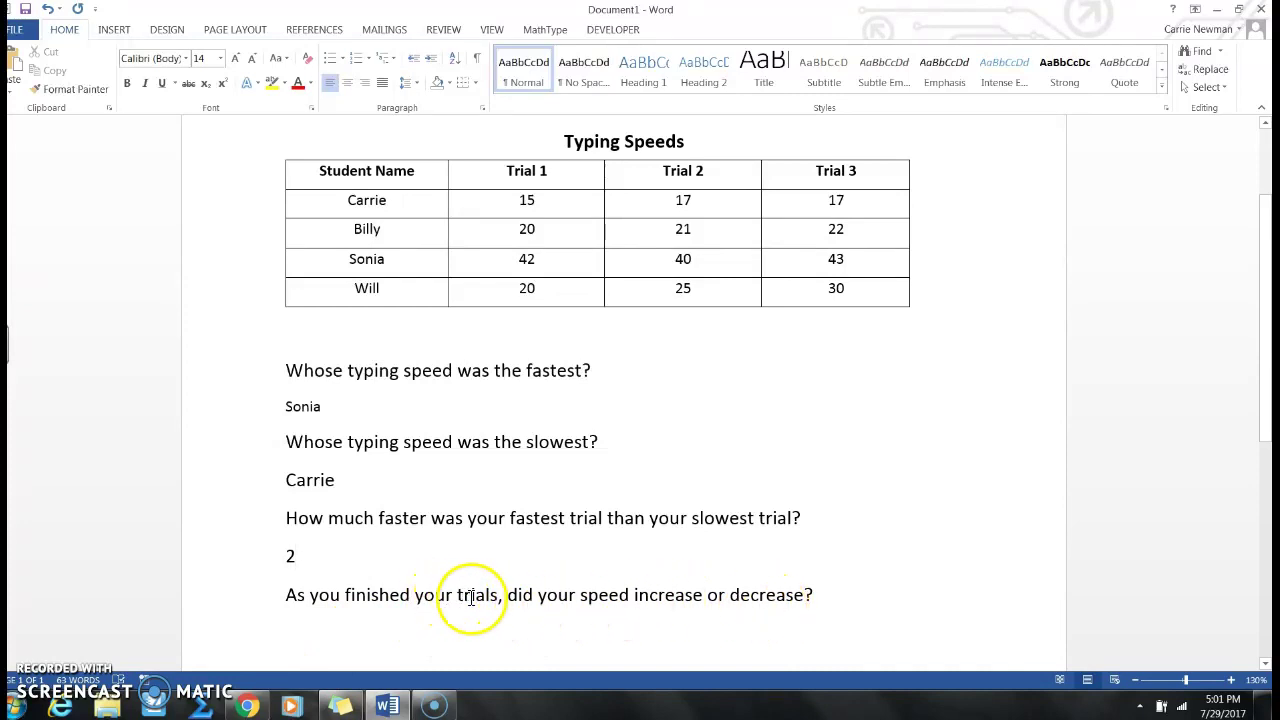
Review the first student's trials and add an answer line beneath the question about speed increasing or decreasing
drag(498, 595, 317, 608)
drag(329, 200, 834, 208)
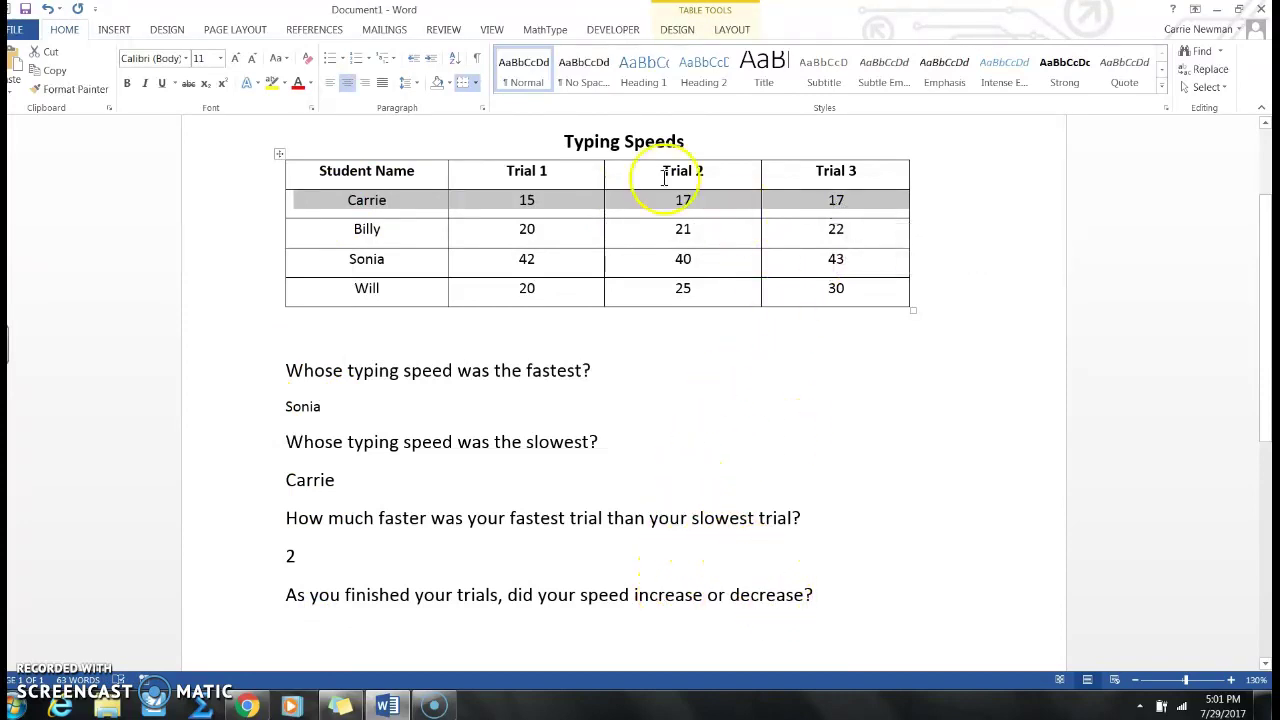
click(462, 604)
click(372, 641)
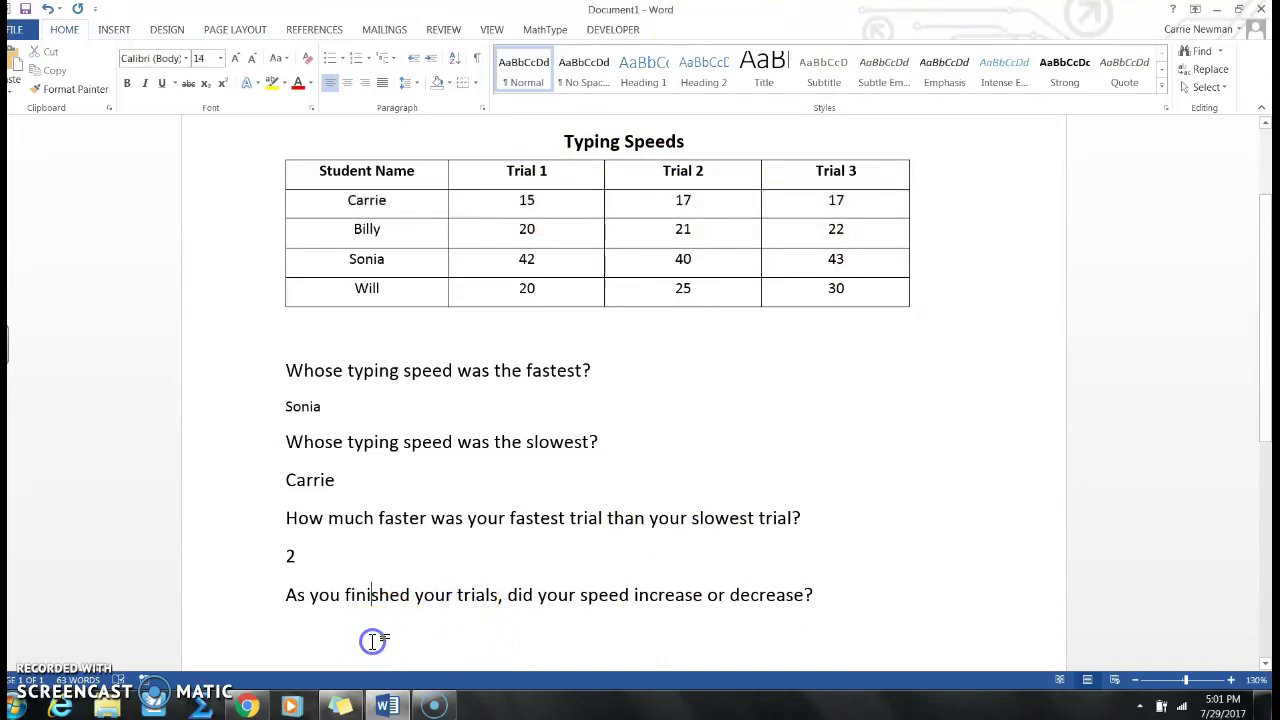
click(844, 598)
key(Return)
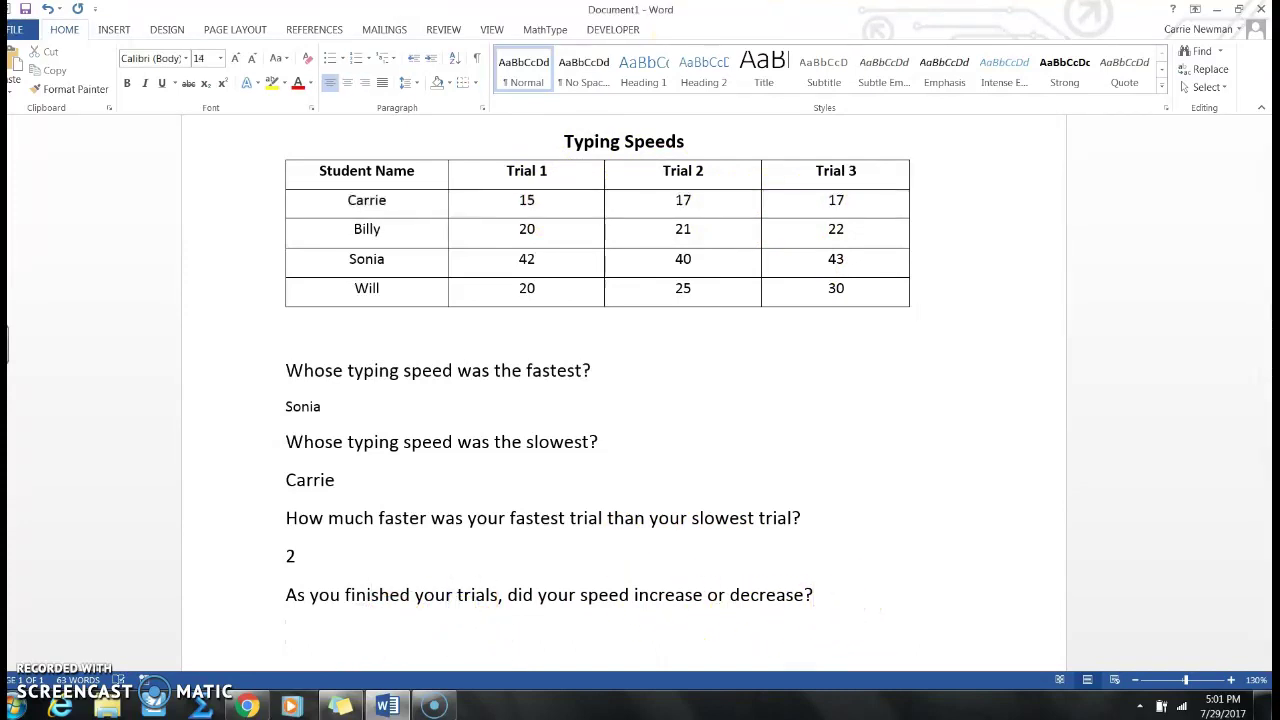